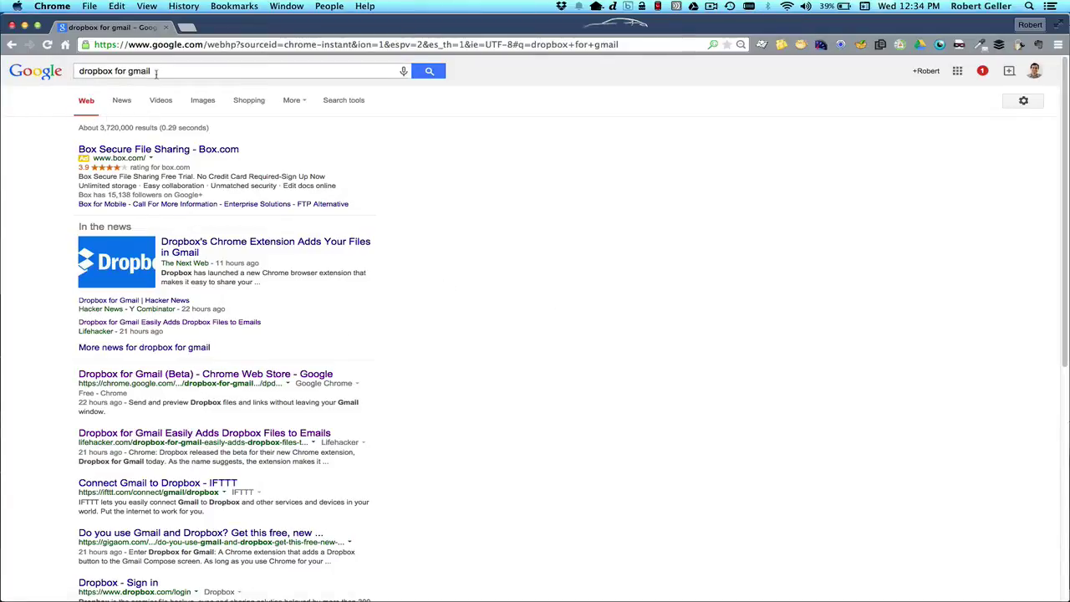
Search Google for "google chrome" and return to the "dropbox for gmail" results
drag(156, 74, 58, 77)
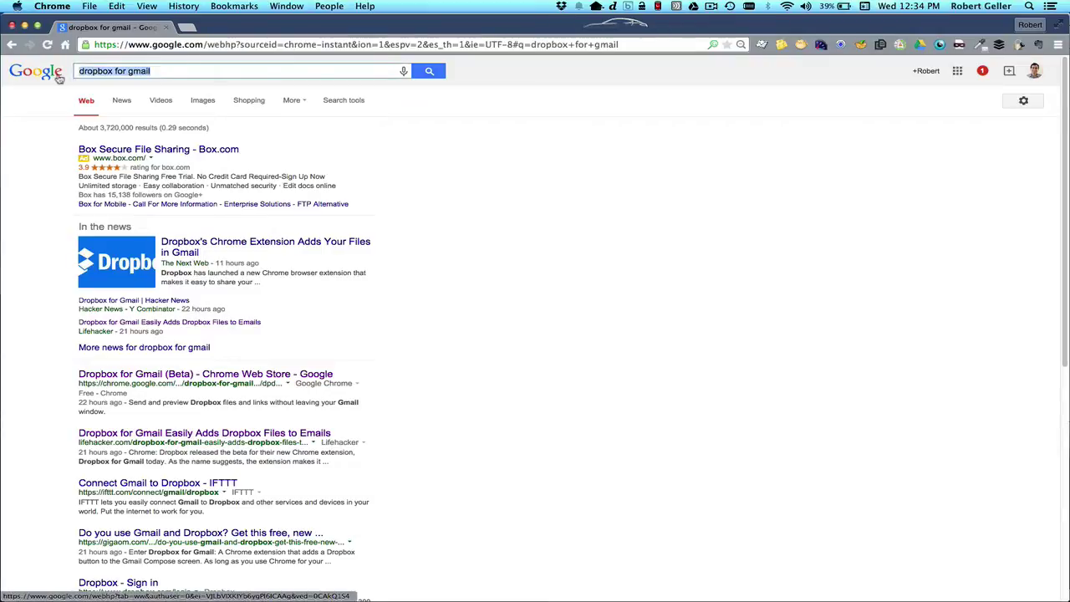
text(google chrome)
key(Return)
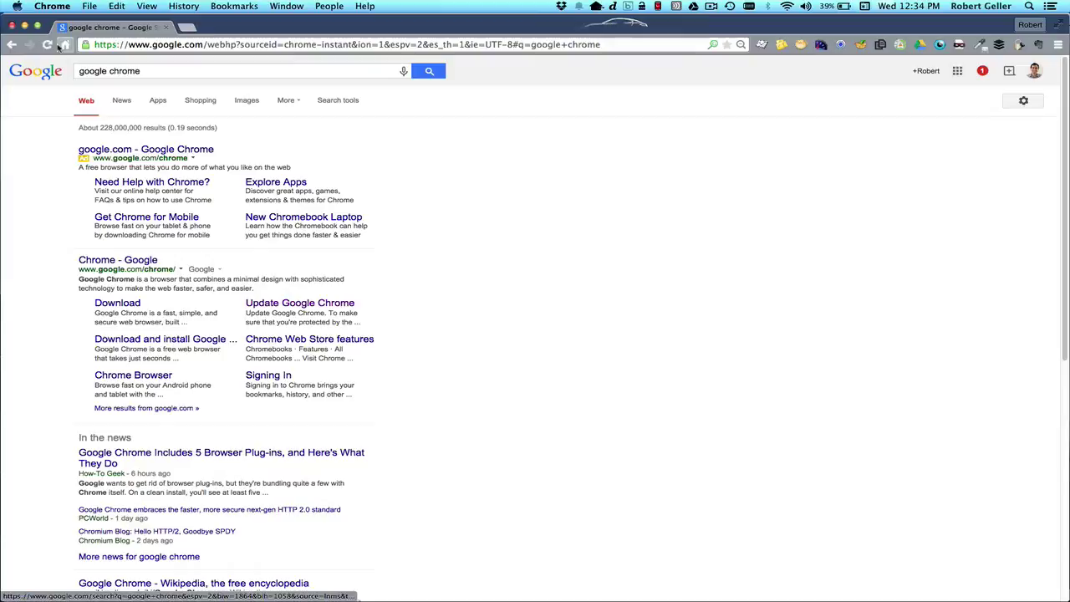
click(12, 44)
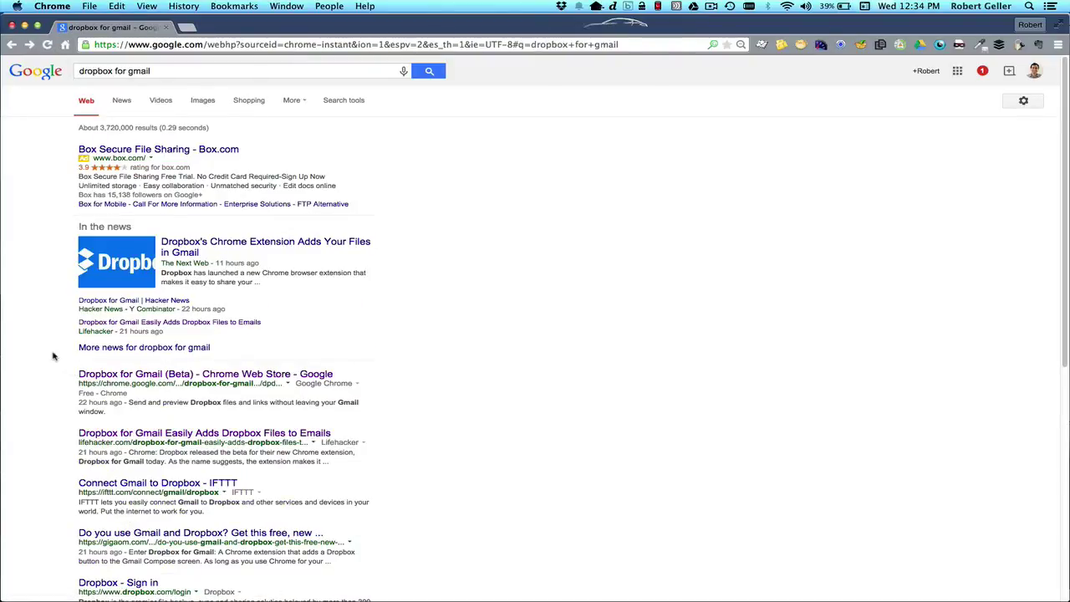
View the Dropbox for Gmail (Beta) listing in the Chrome Web Store and close its details
click(90, 380)
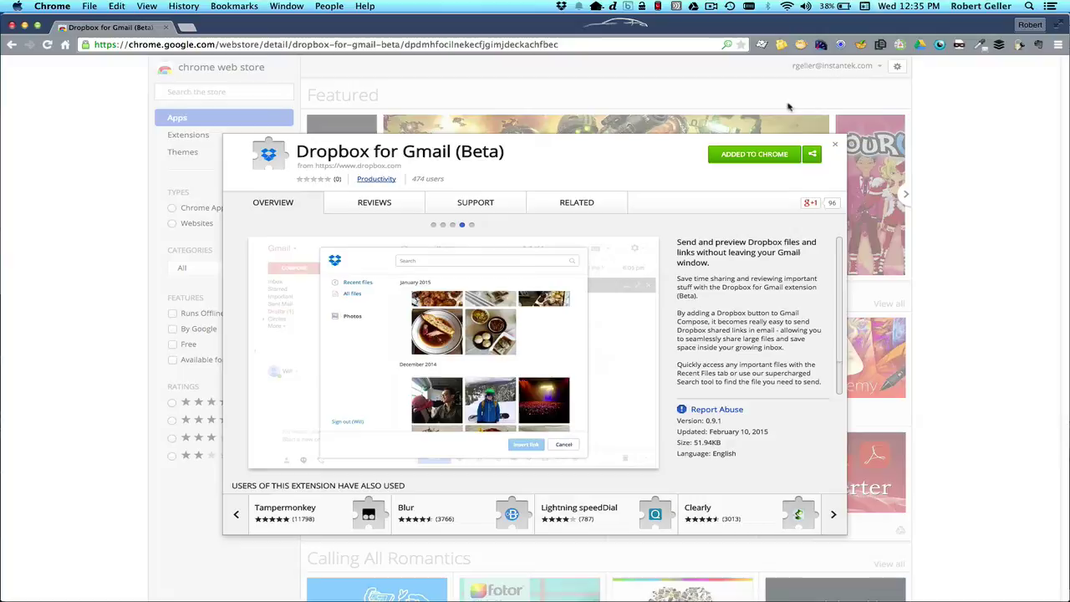
click(834, 148)
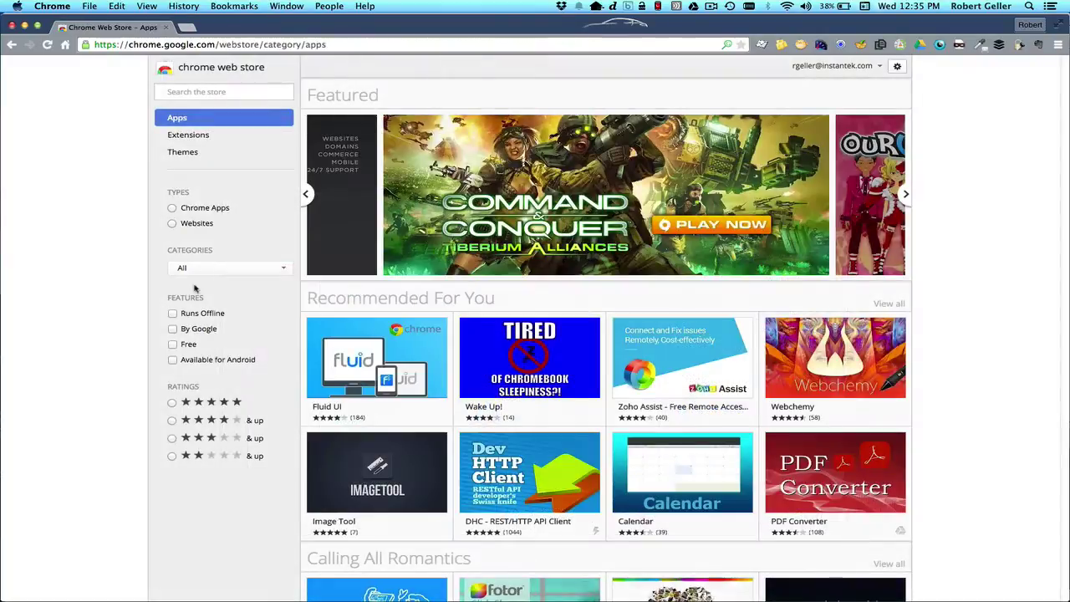
Open the Gmail inbox in a new tab and start a new message in the enlarged compose window
key(super+t)
text(gmail.google.com/mail/u/0/#inbox)
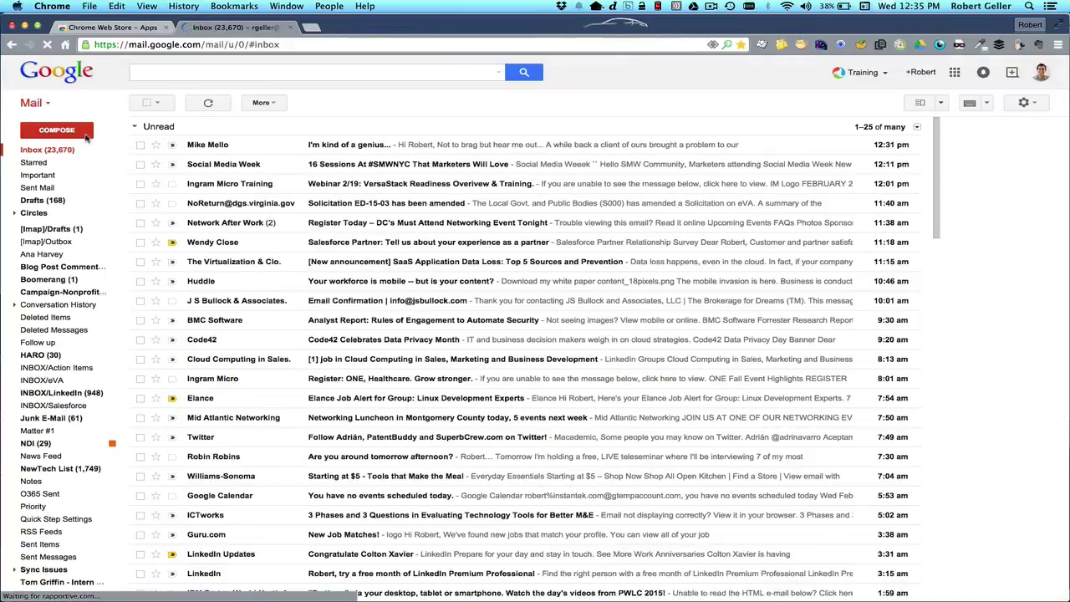
click(57, 130)
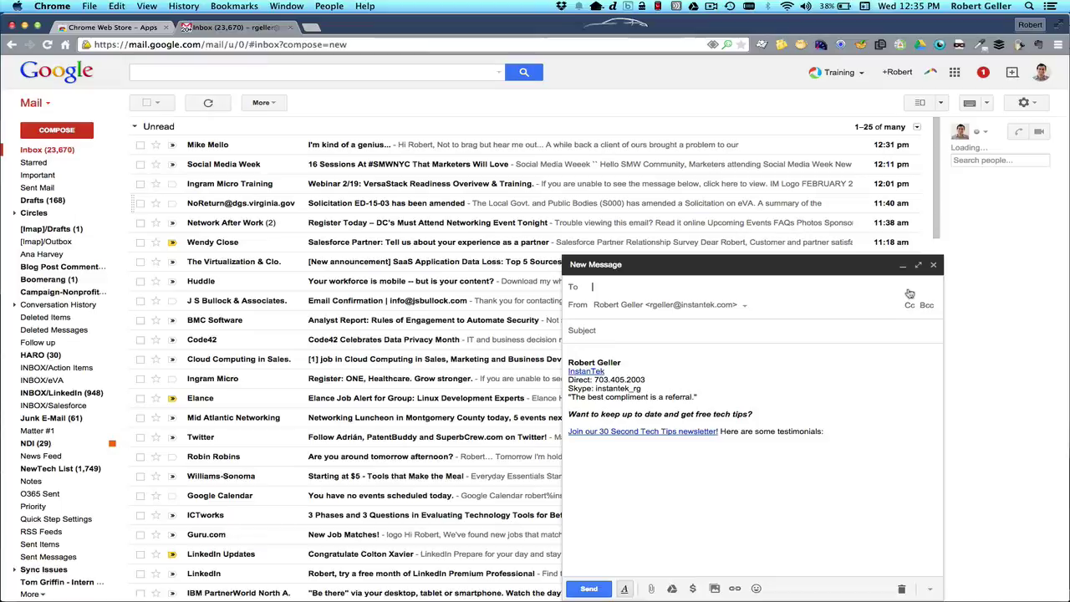
click(811, 283)
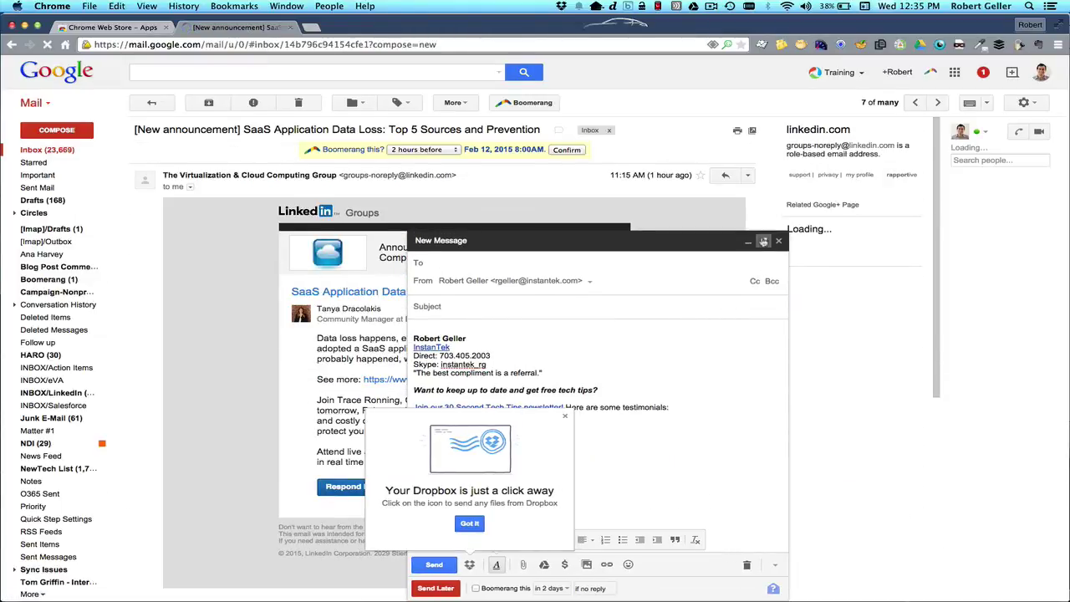
click(764, 242)
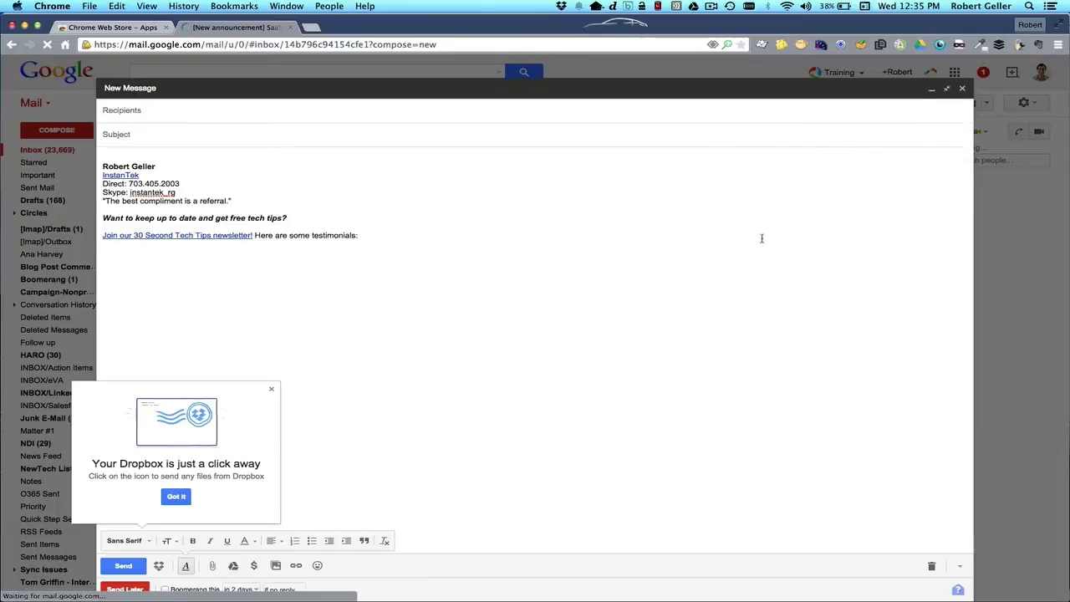
click(724, 172)
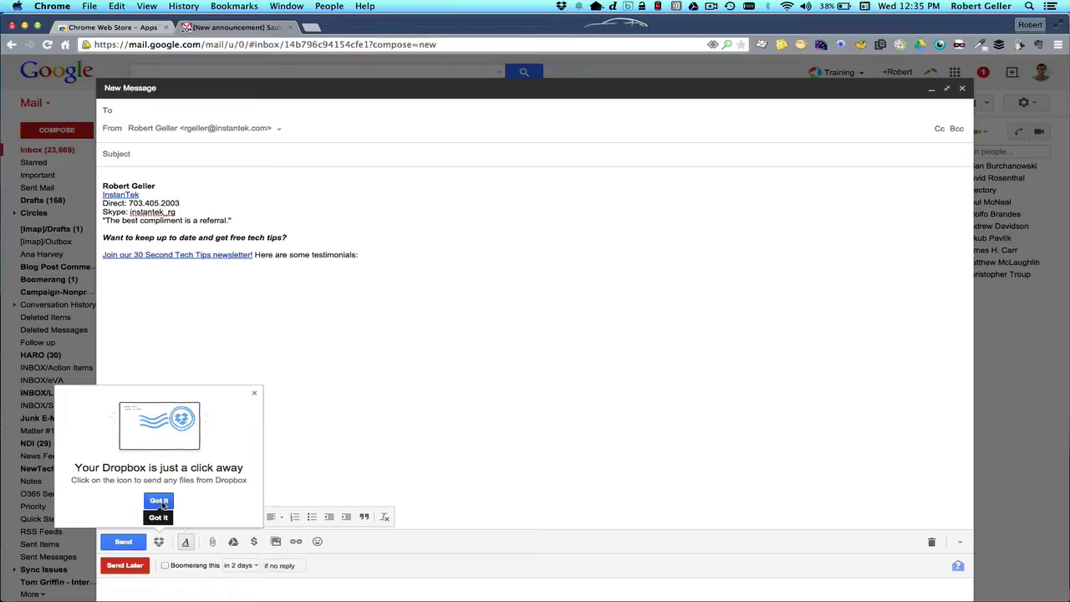
Dismiss the Dropbox introduction tip and open the Dropbox file chooser for the message
click(159, 501)
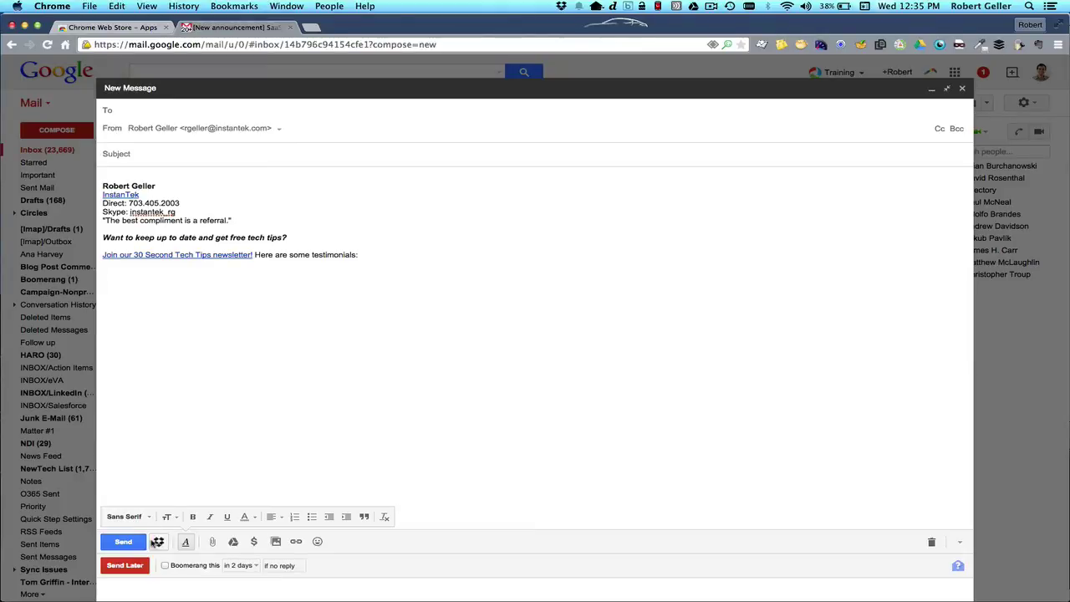
click(158, 542)
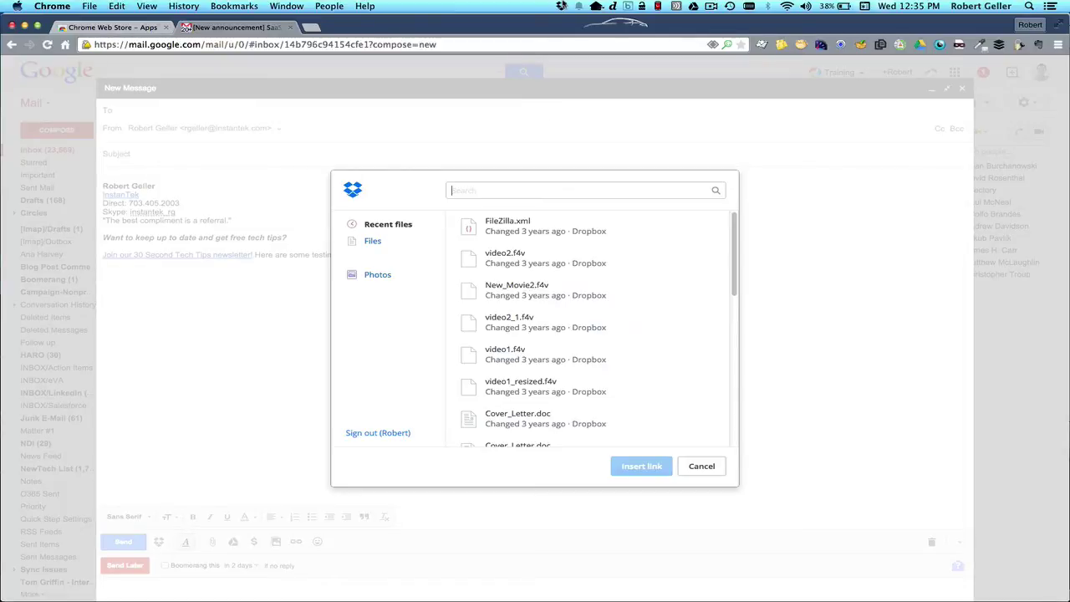
Look through the recently changed files in the desktop Dropbox app's list and close it
click(562, 7)
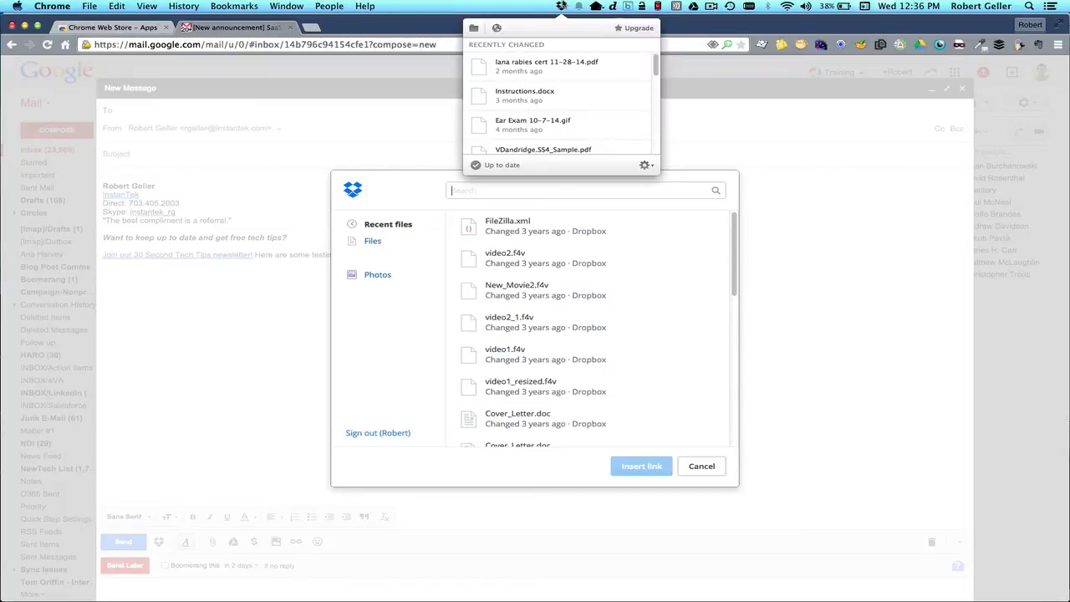
mouse_move(556, 94)
scroll(556, 95, down, 2)
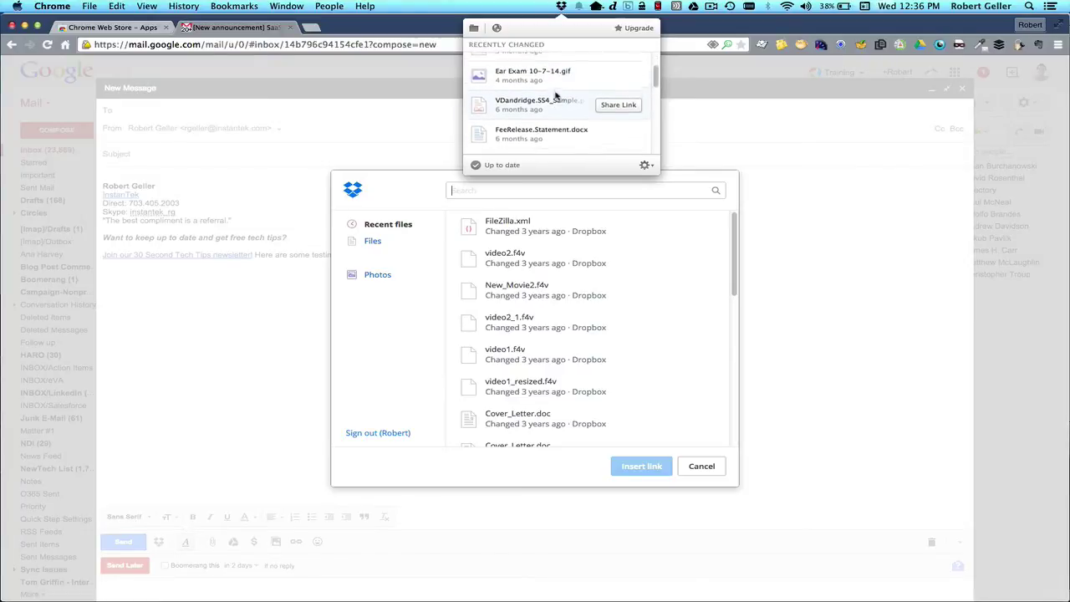
scroll(556, 95, up, 2)
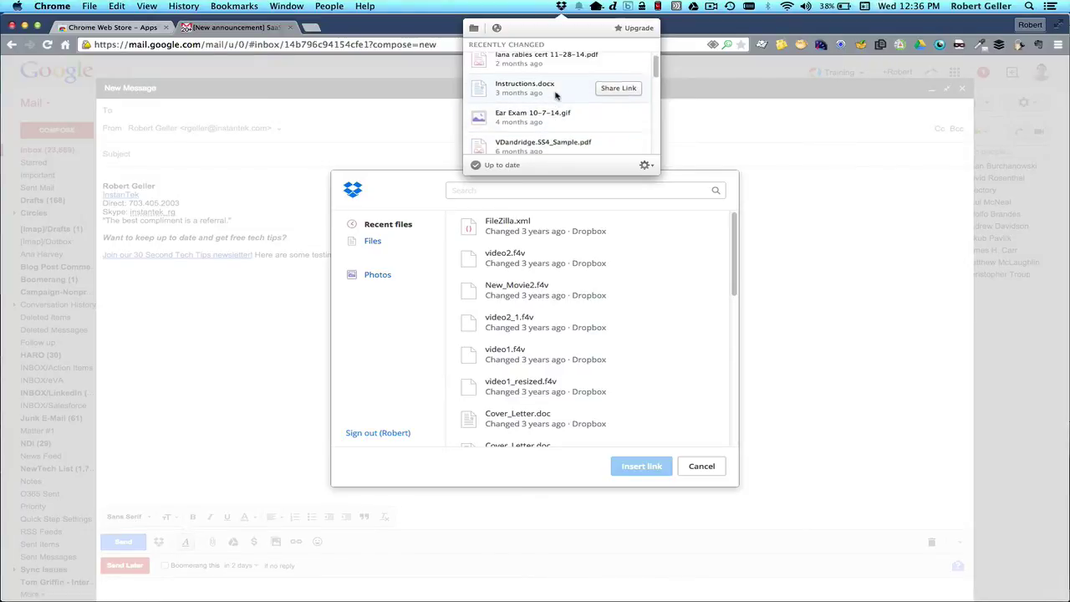
click(410, 308)
Insert a Dropbox link to the first Cover_Letter.doc among the recent files into the message
scroll(525, 280, down, 3)
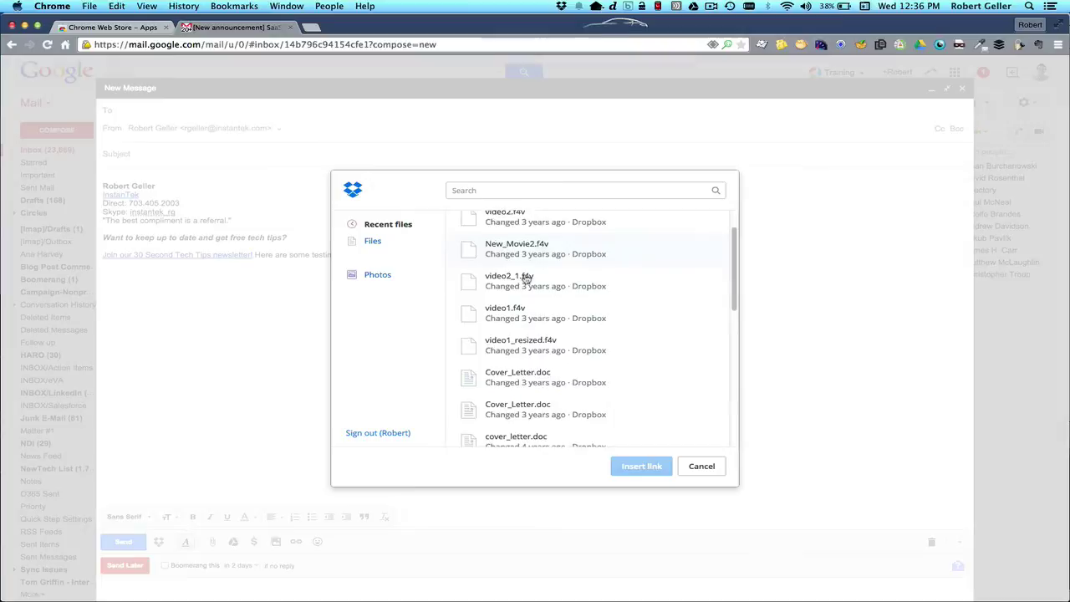
scroll(525, 278, down, 1)
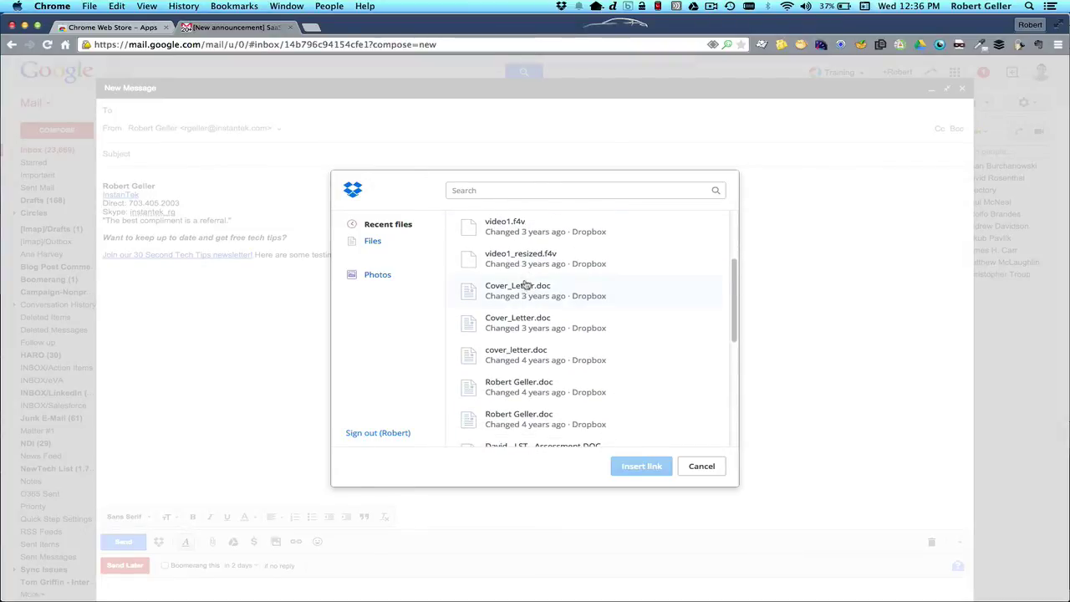
click(526, 293)
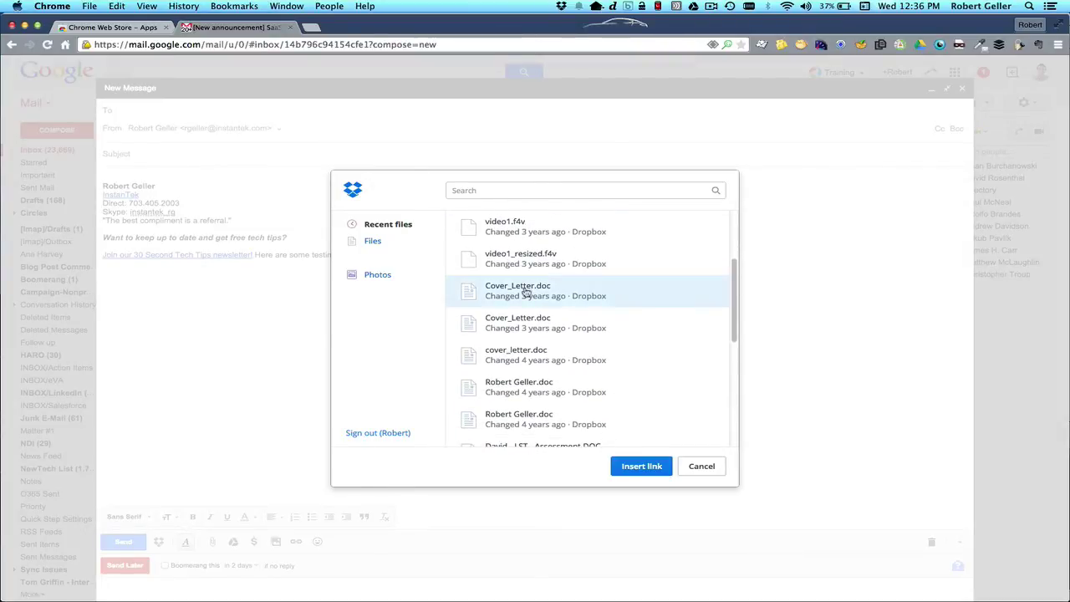
double_click(526, 292)
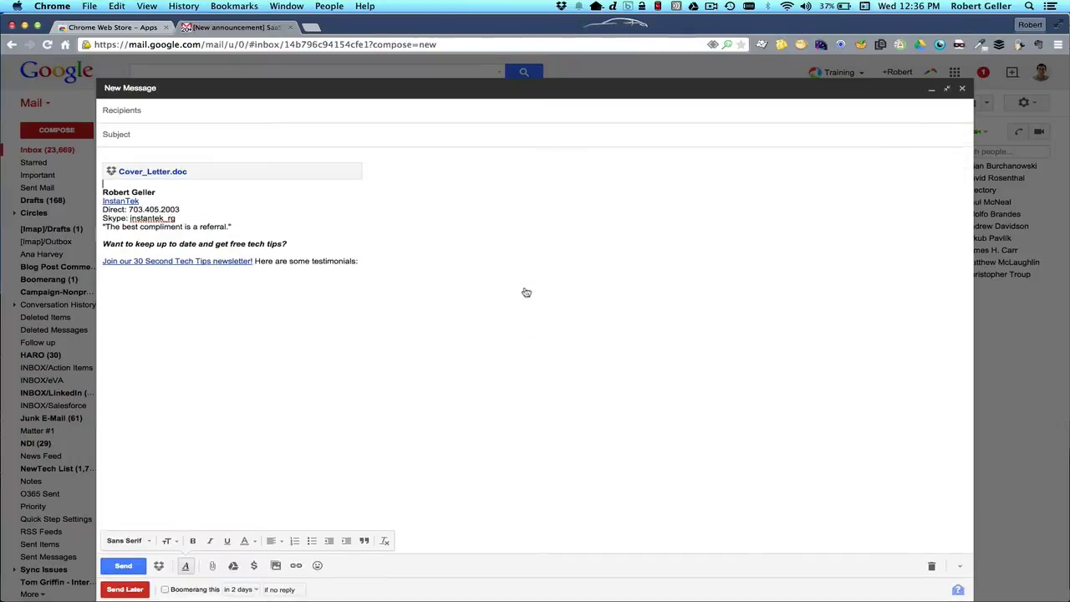
Address the message to the sender's own personal Gmail contact and set the subject to "Here's my cover letter."
click(132, 108)
text(robert.)
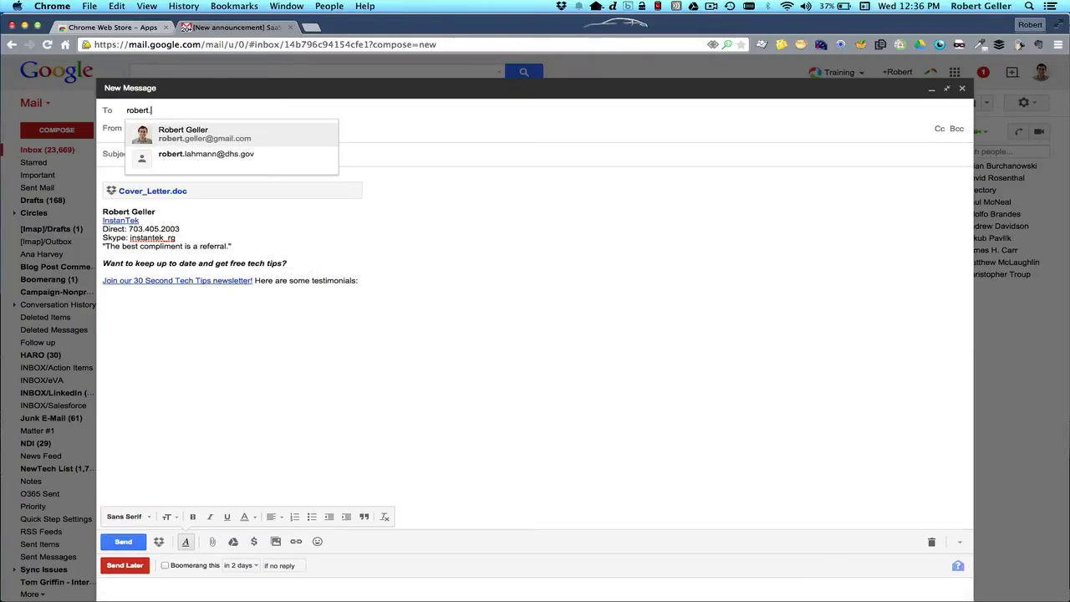
key(Return)
key(Tab)
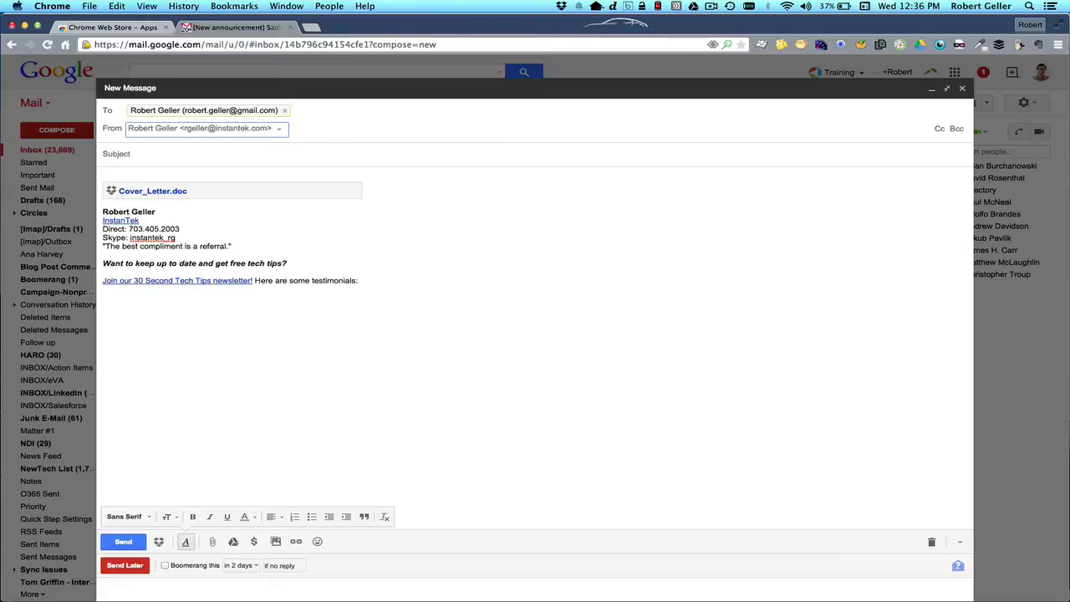
key(Tab)
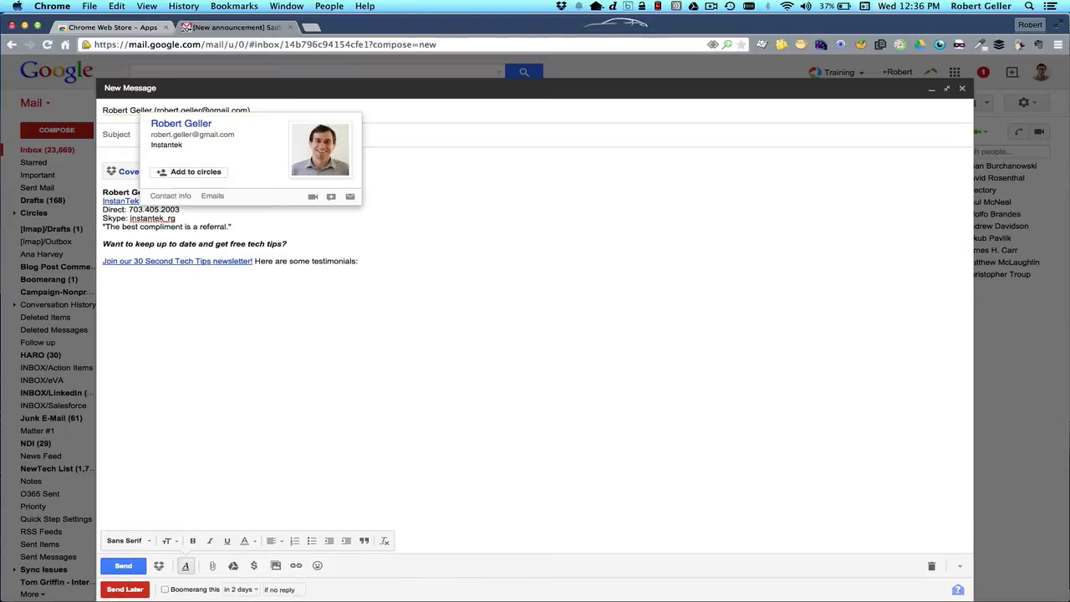
text(Here's my cover letter.)
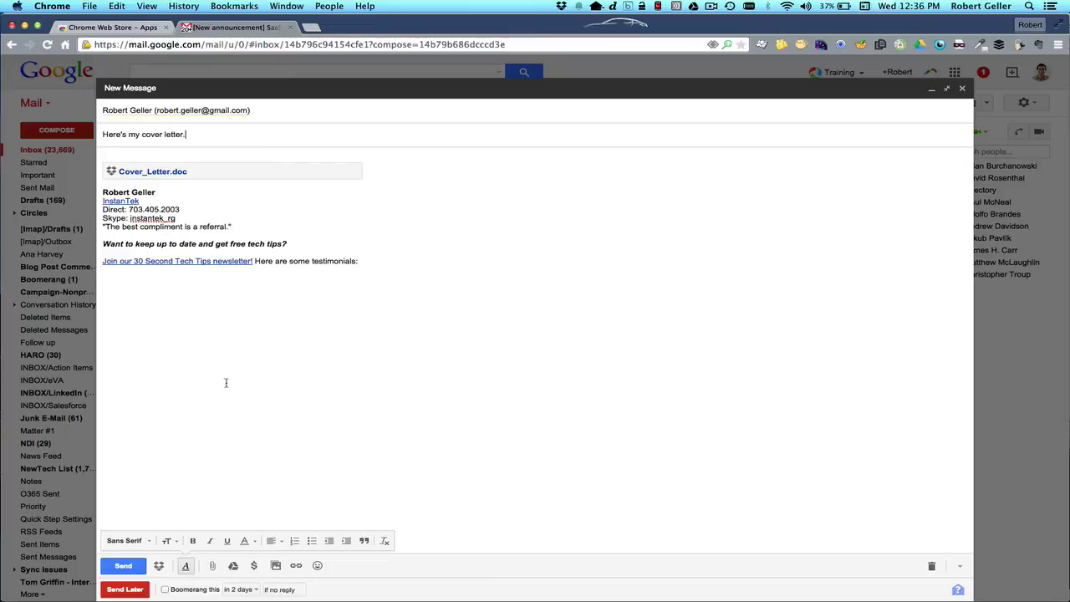
Begin the message body above the Dropbox link with the greeting "Hi there!" followed by a blank line
key(Tab)
key(Return)
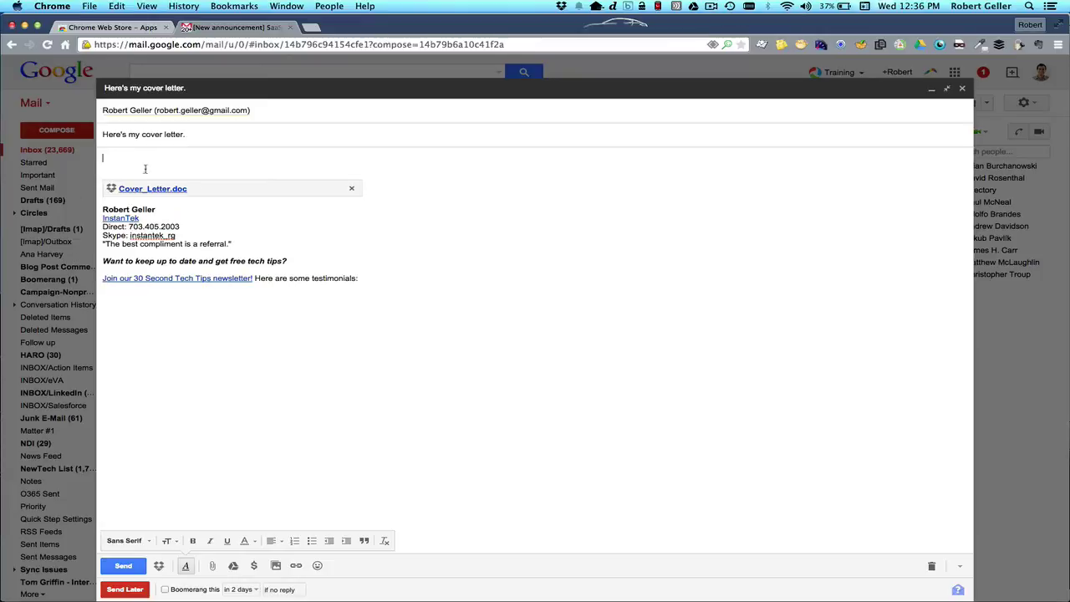
text(Hi there! \)
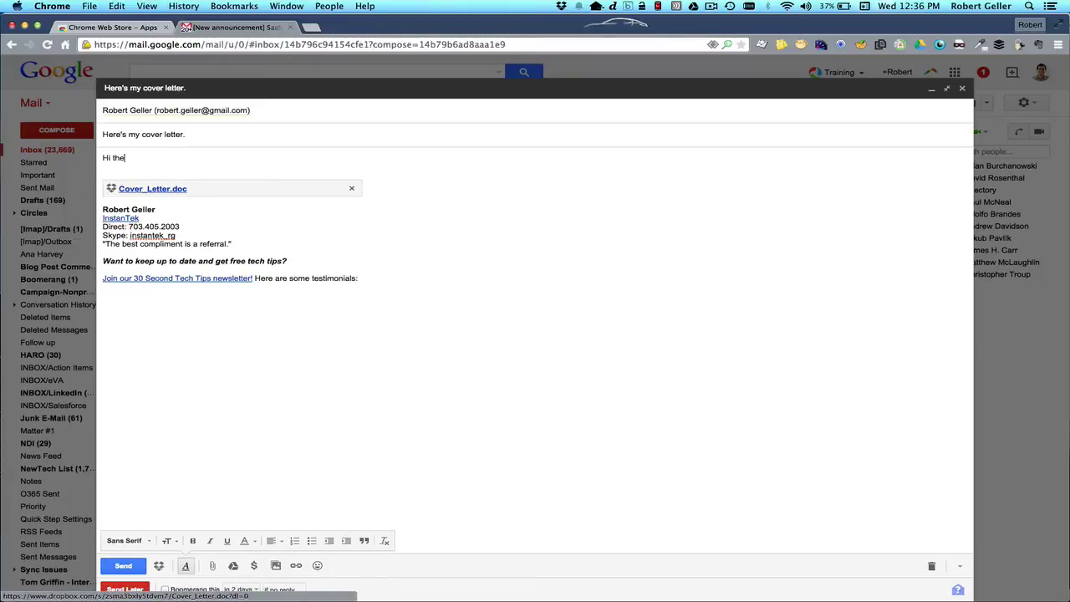
key(Return)
key(BackSpace)
key(BackSpace)
key(Return)
key(Return)
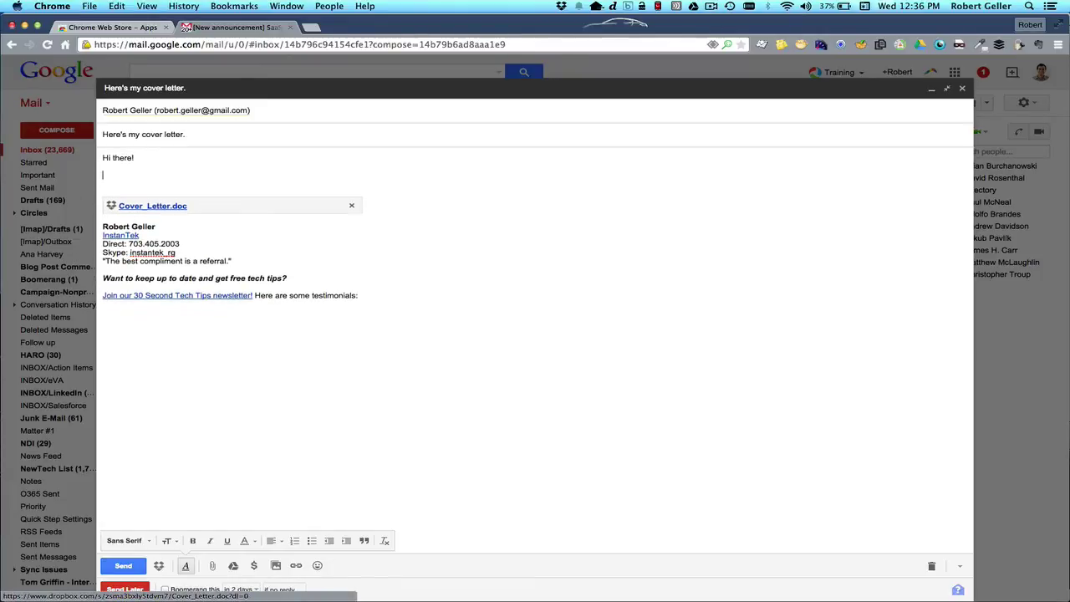
Add "Please take a look at my cover letter." and "Thank you," with the sender's first name, and send the message
text(Please take a look at my co)
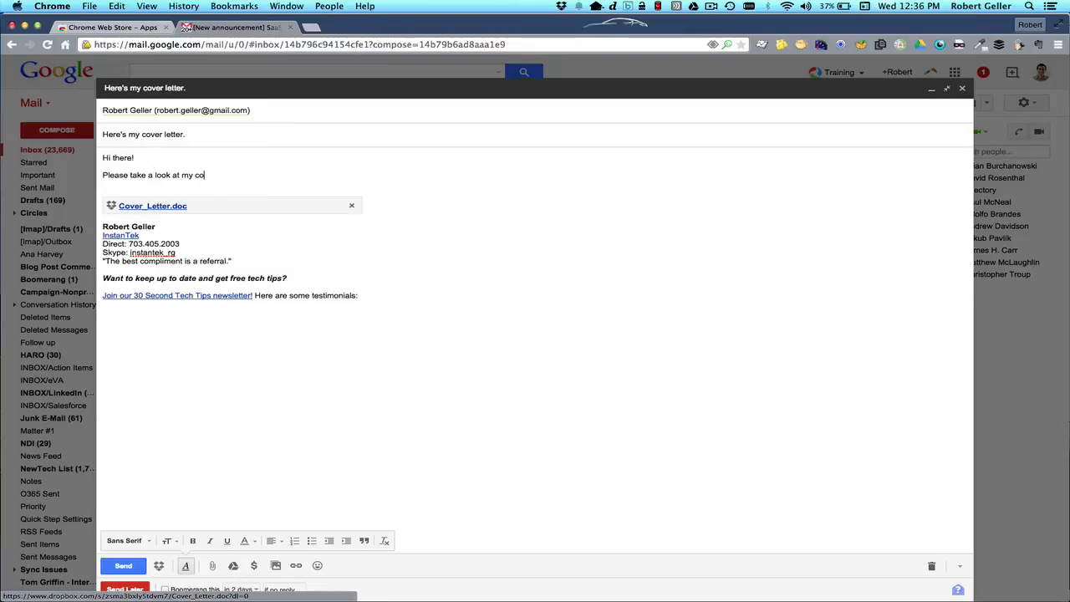
text(ver letter.)
key(Return)
text(Thank you)
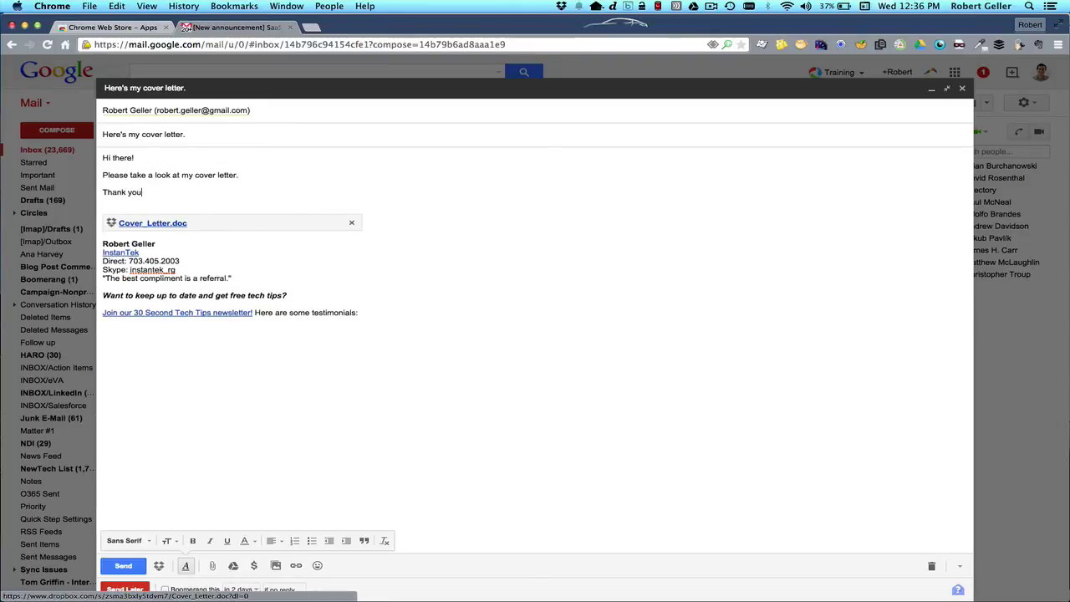
text(,)
key(Return)
text(Robert)
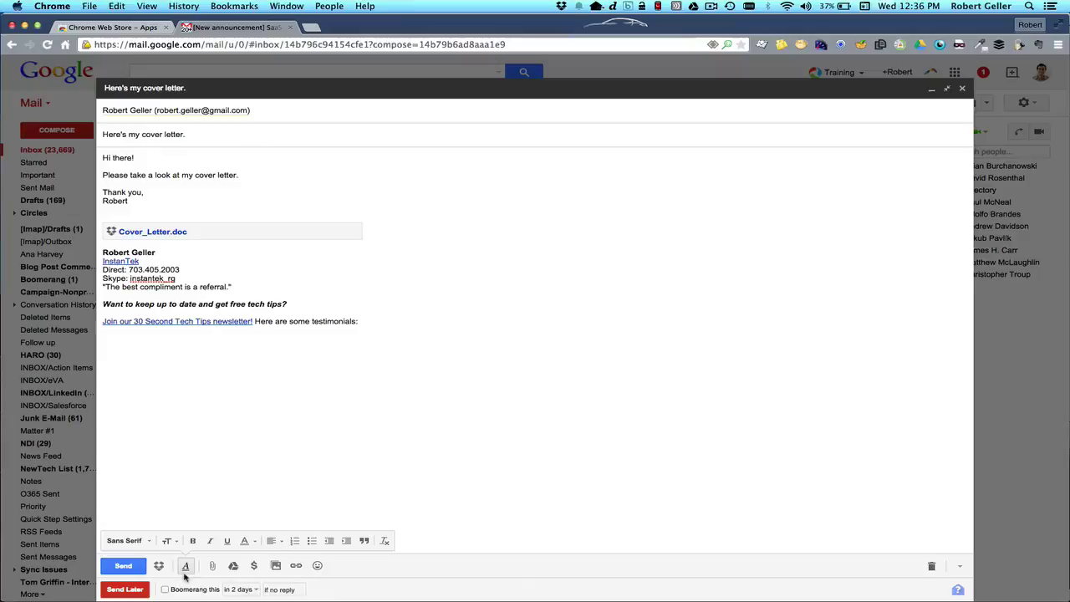
click(133, 568)
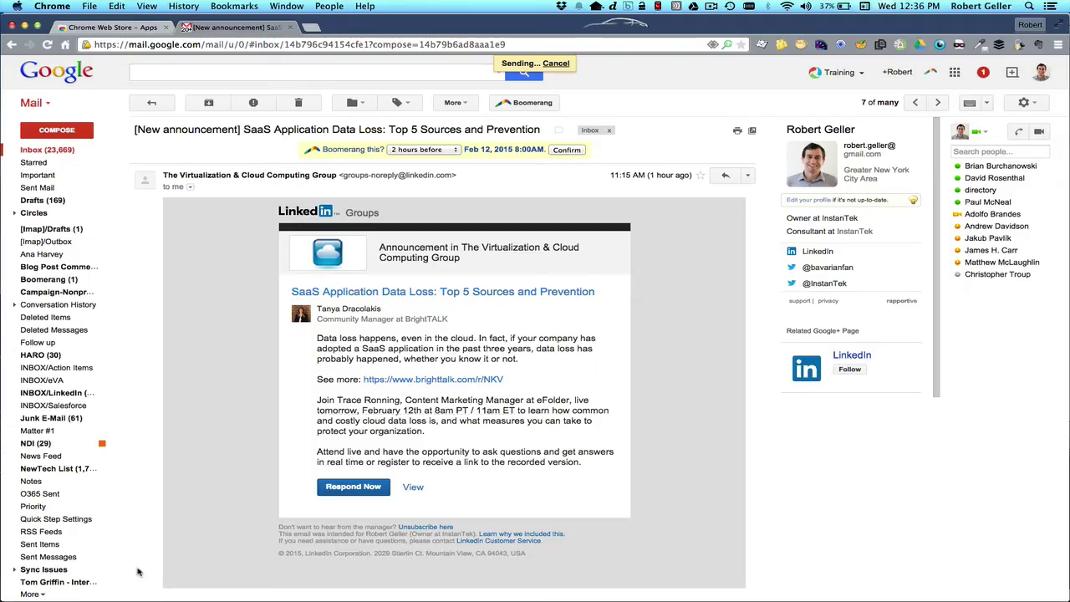
Switch to the personal Gmail account and open the received "Here's my cover letter." message
click(1037, 76)
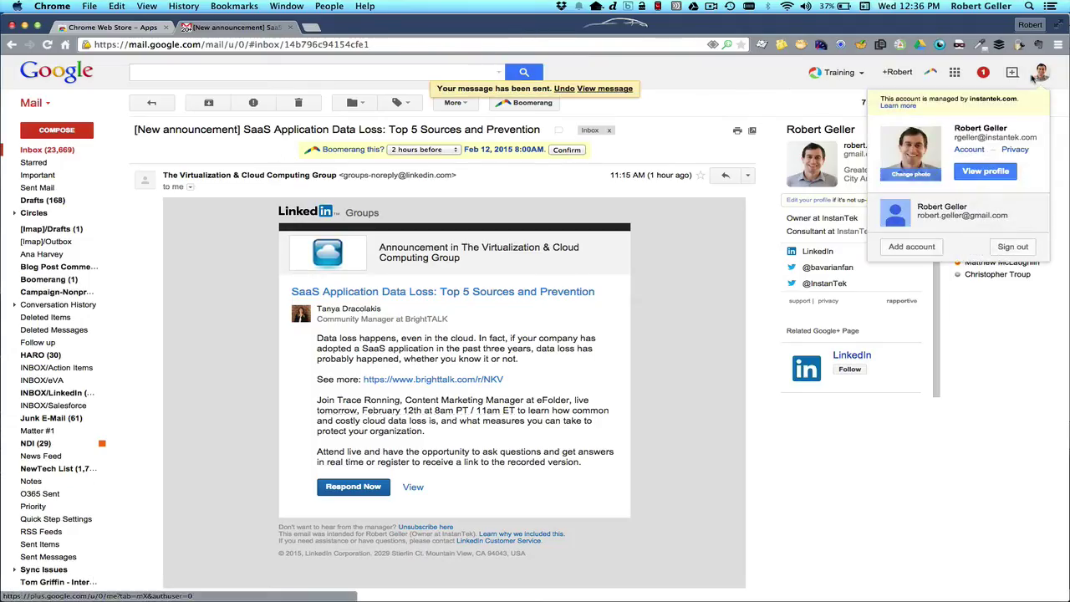
click(977, 215)
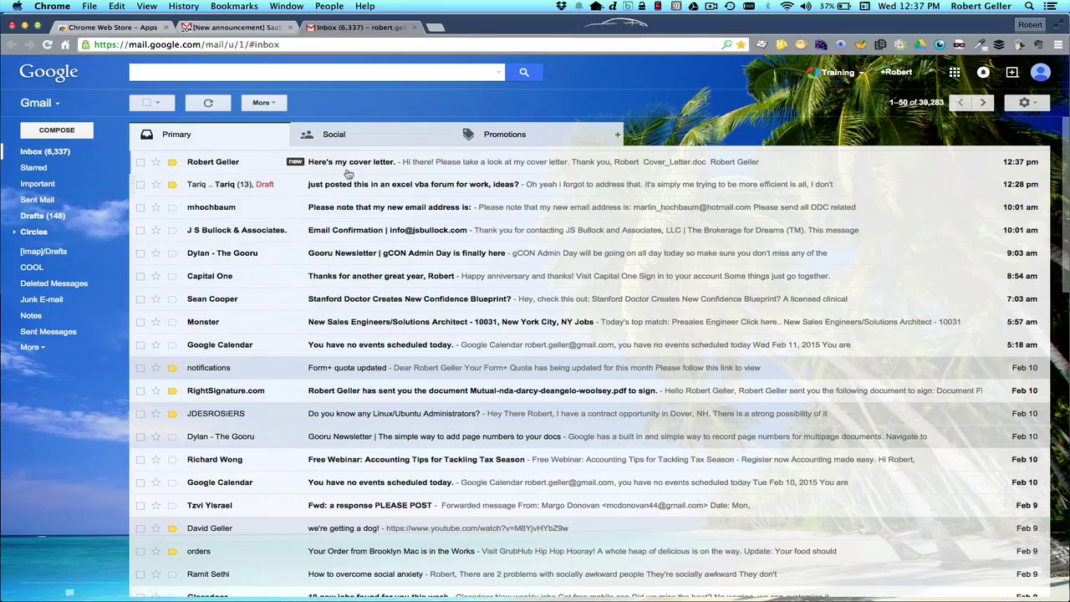
click(347, 167)
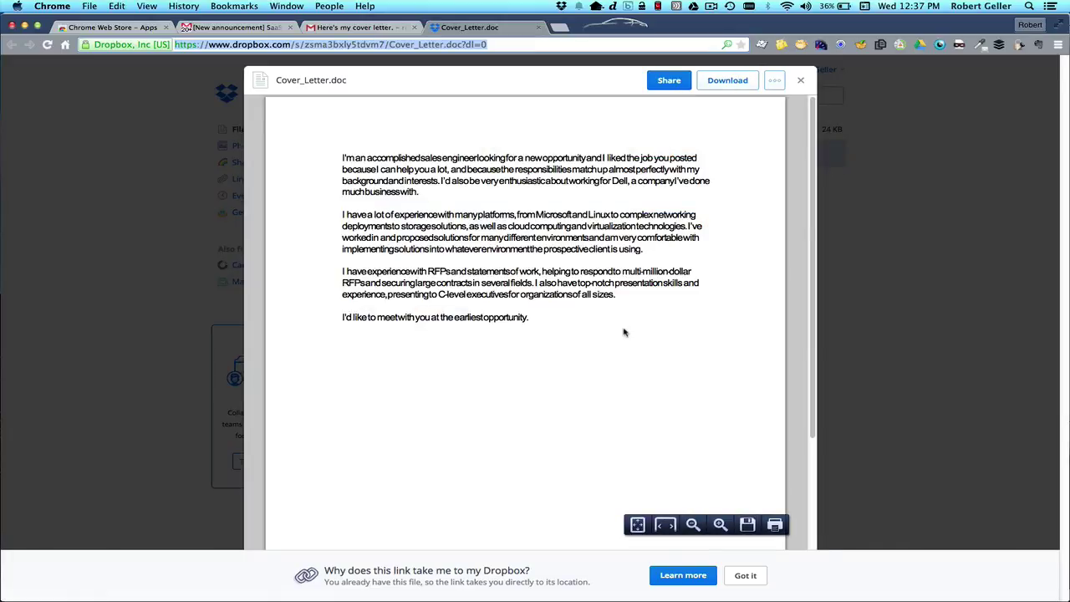
Review the Cover_Letter.doc preview and its additional link options on Dropbox, and close the page
scroll(585, 332, down, 5)
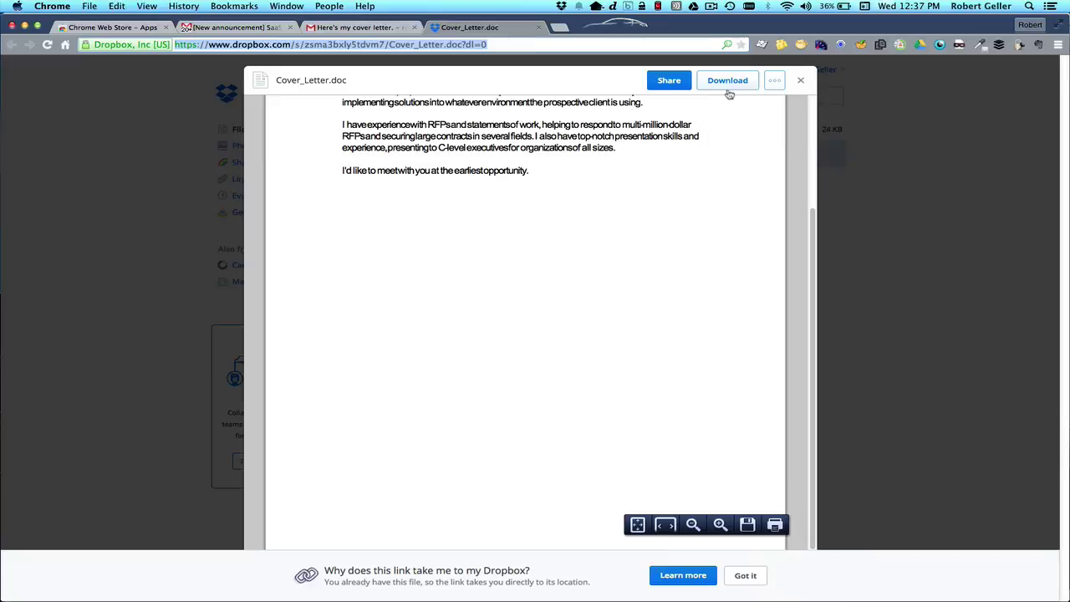
click(775, 80)
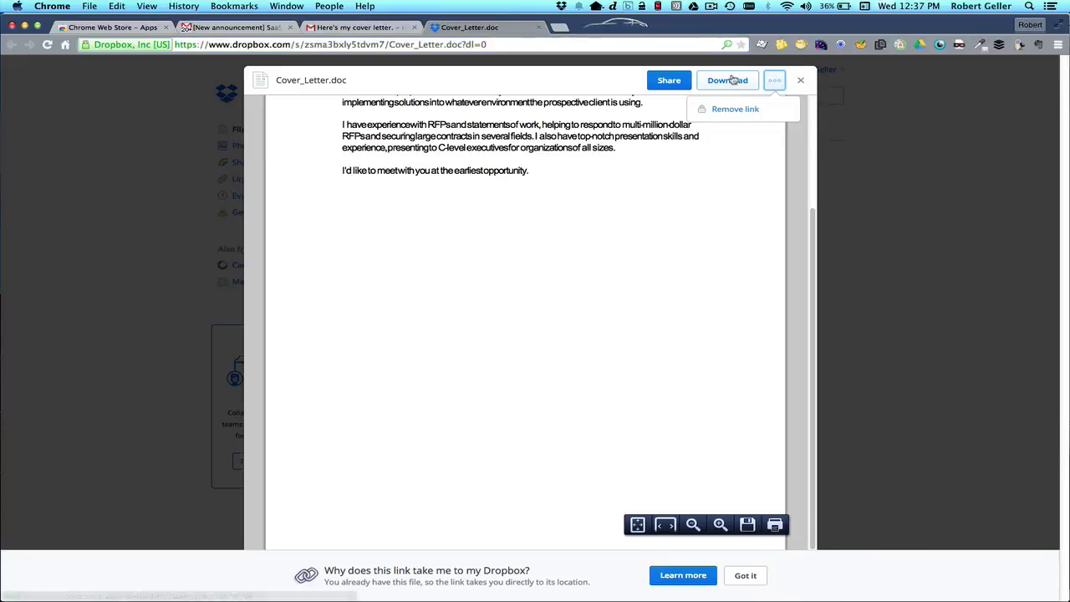
click(803, 82)
key(super+w)
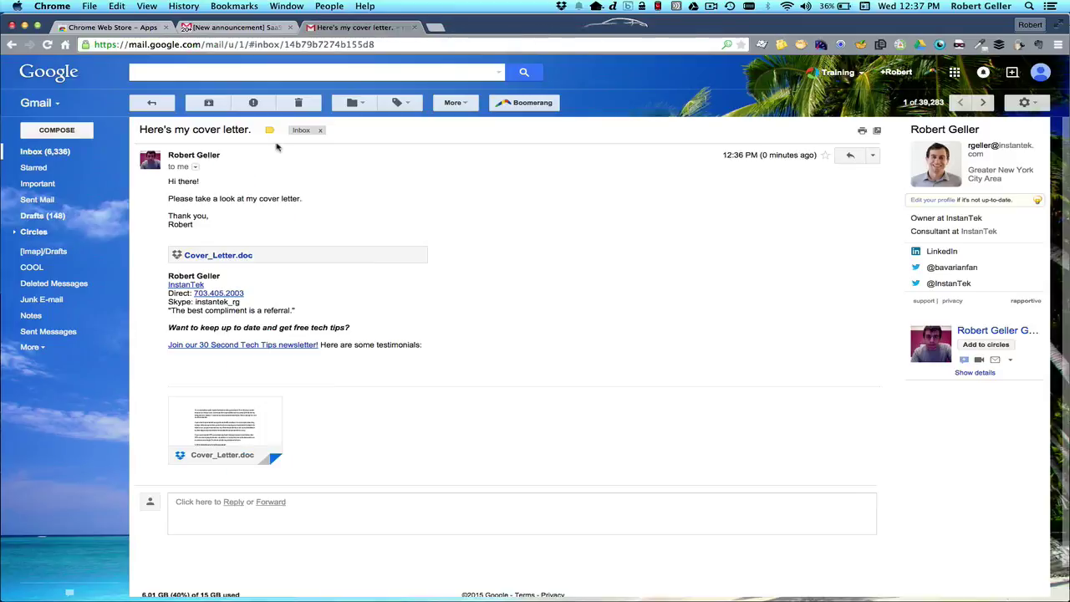
Return to the personal account's inbox and switch back to the Chrome Web Store page
click(48, 151)
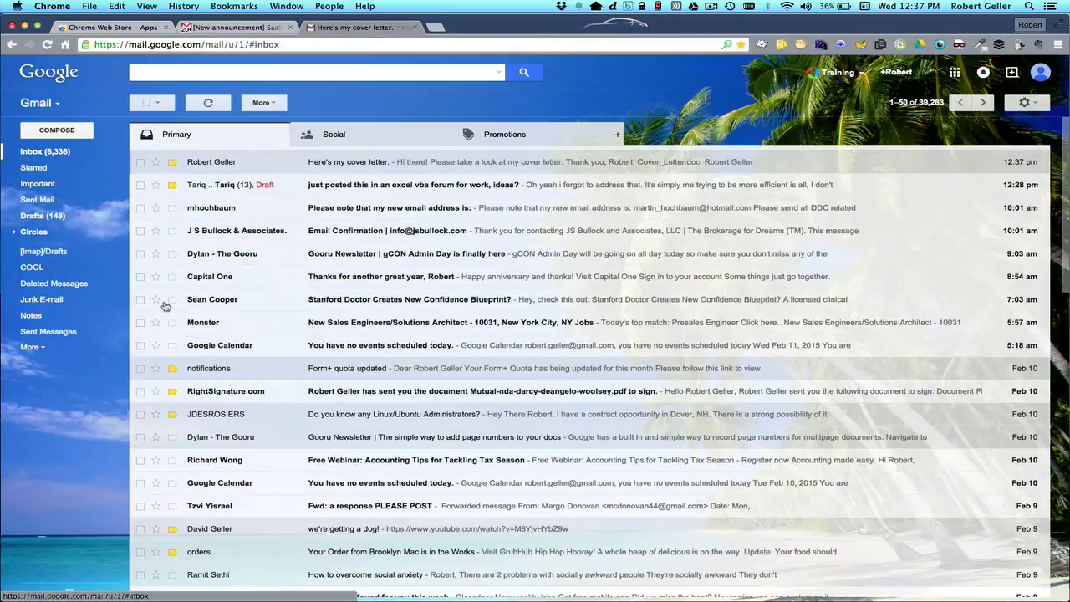
click(109, 27)
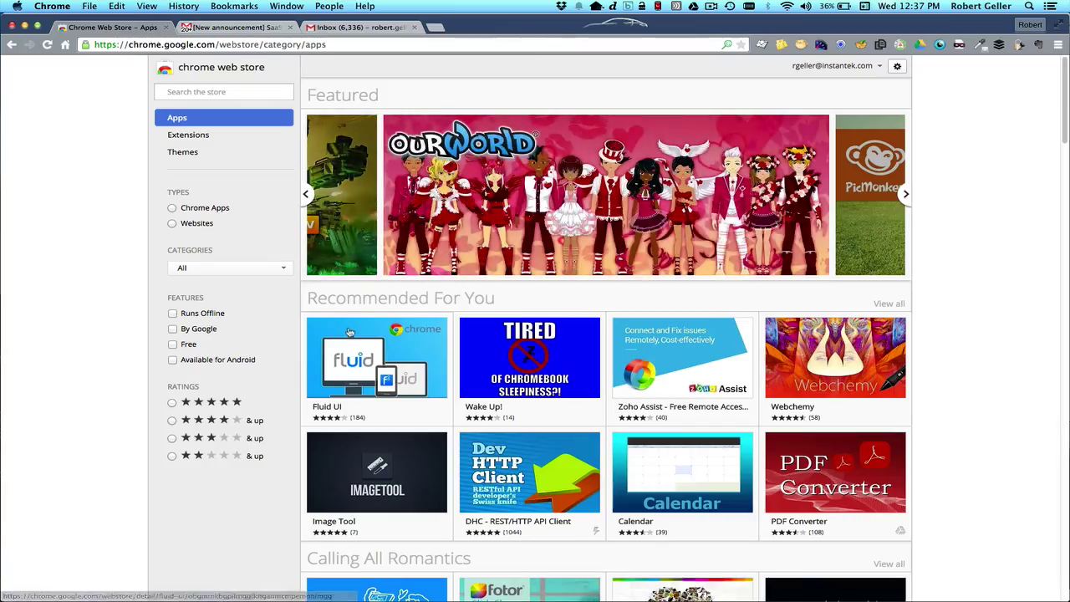
scroll(236, 128, down, 1)
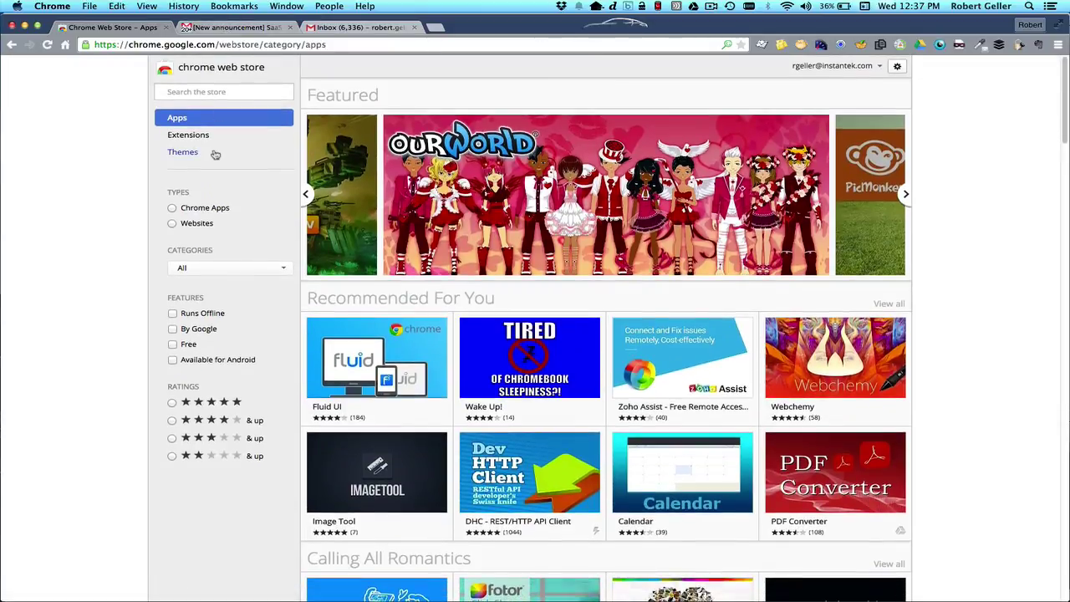